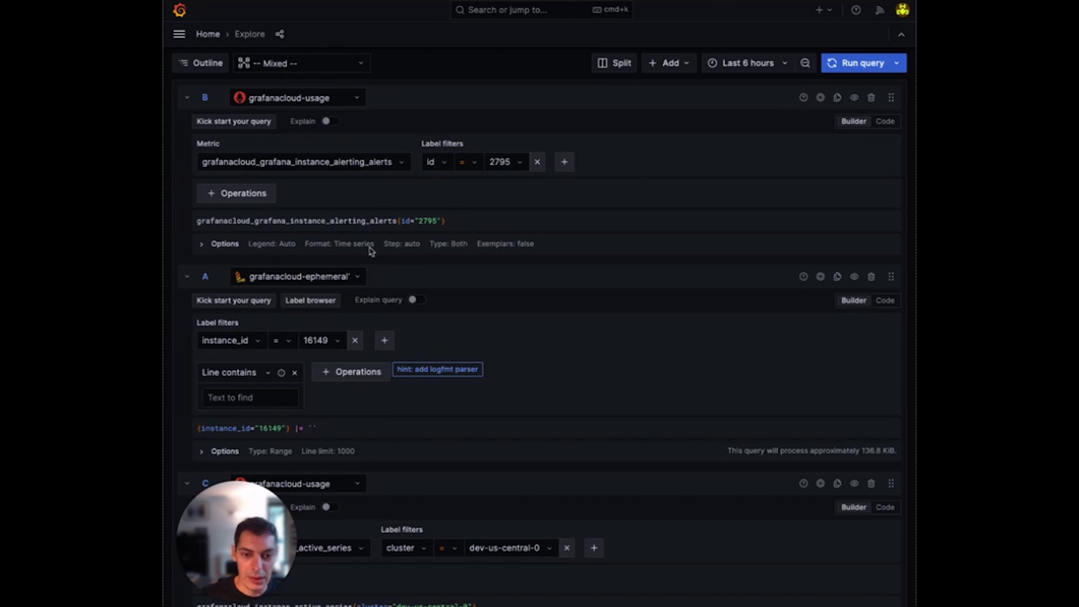
{"action": "scroll", "coordinate": [371, 244], "scroll_direction": "down", "scroll_amount": 5}
{"action": "scroll", "coordinate": [371, 245], "scroll_direction": "down", "scroll_amount": 5}
{"action": "scroll", "coordinate": [370, 251], "scroll_direction": "down", "scroll_amount": 3}
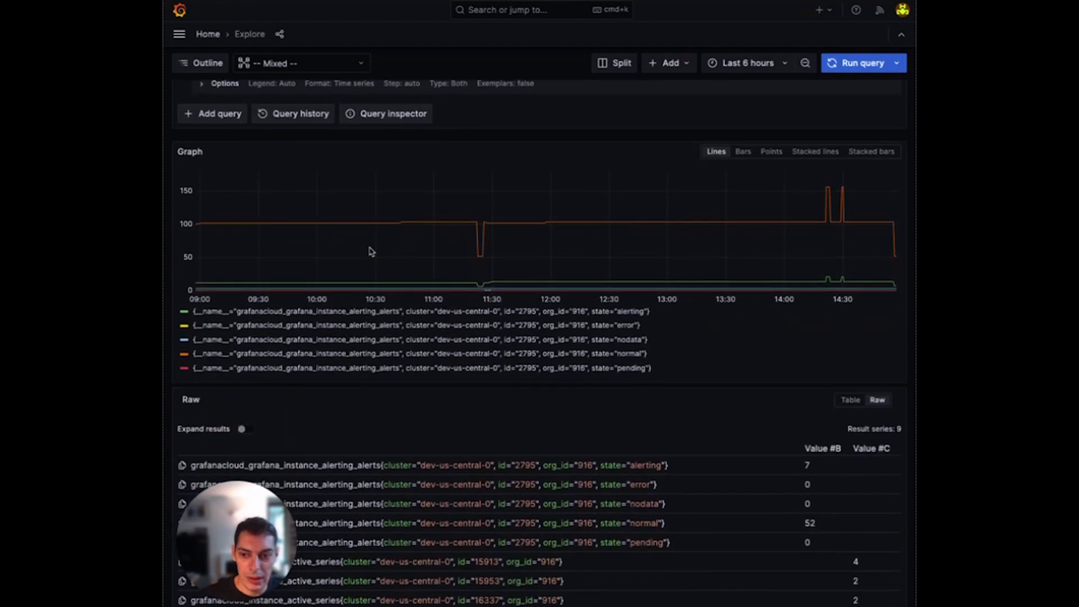
{"action": "scroll", "coordinate": [369, 251], "scroll_direction": "down", "scroll_amount": 5}
{"action": "scroll", "coordinate": [370, 250], "scroll_direction": "down", "scroll_amount": 3}
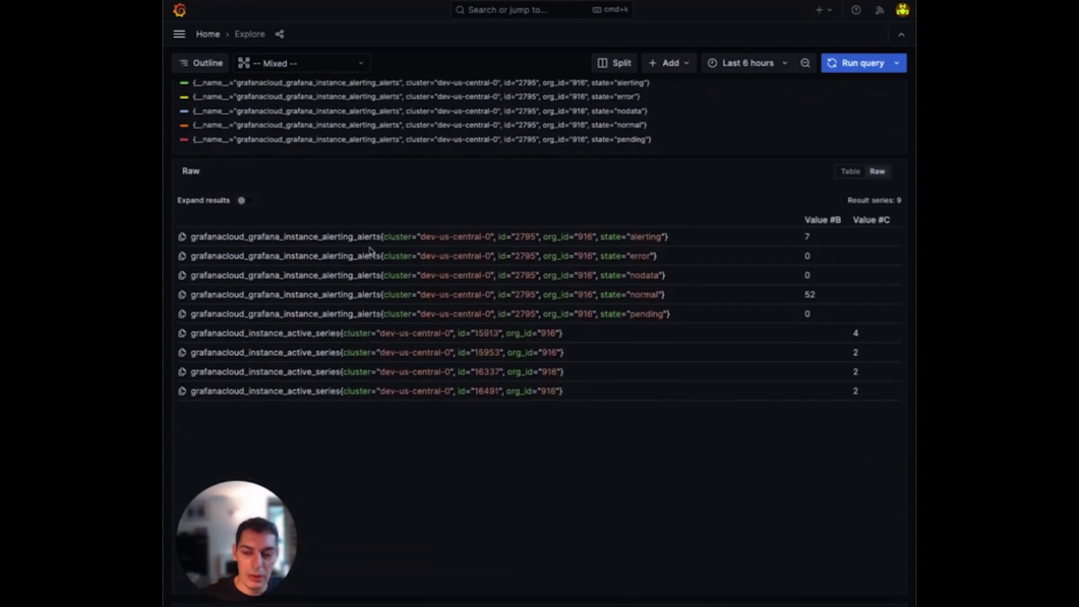
{"action": "scroll", "coordinate": [370, 250], "scroll_direction": "down", "scroll_amount": 2}
{"action": "scroll", "coordinate": [370, 253], "scroll_direction": "down", "scroll_amount": 4}
{"action": "scroll", "coordinate": [369, 255], "scroll_direction": "down", "scroll_amount": 4}
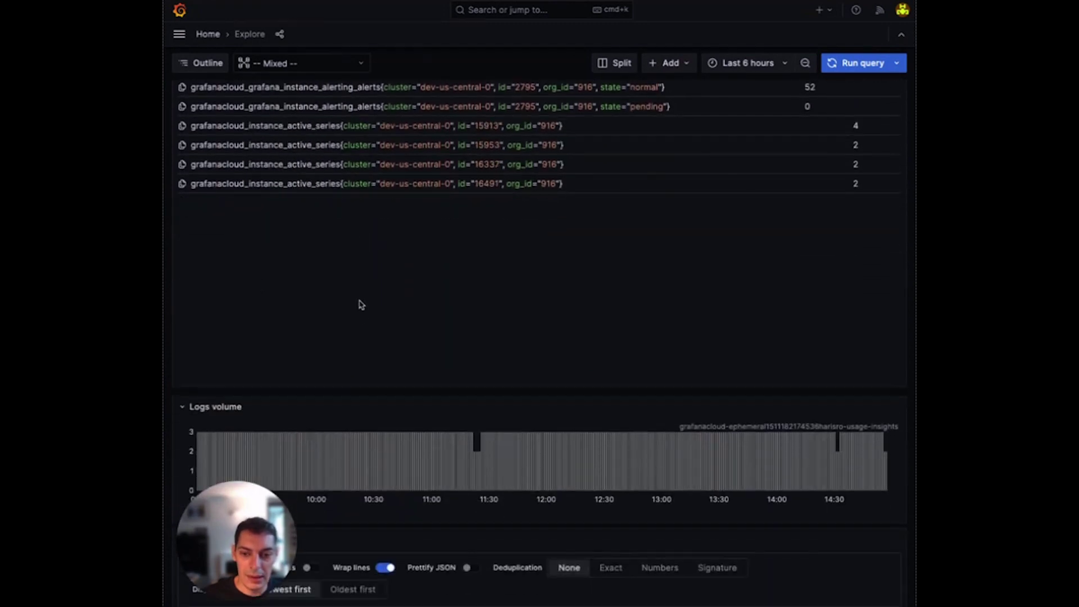
{"action": "scroll", "coordinate": [361, 312], "scroll_direction": "down", "scroll_amount": 4}
{"action": "scroll", "coordinate": [361, 312], "scroll_direction": "down", "scroll_amount": 5}
{"action": "scroll", "coordinate": [361, 316], "scroll_direction": "down", "scroll_amount": 5}
{"action": "scroll", "coordinate": [361, 316], "scroll_direction": "down", "scroll_amount": 4}
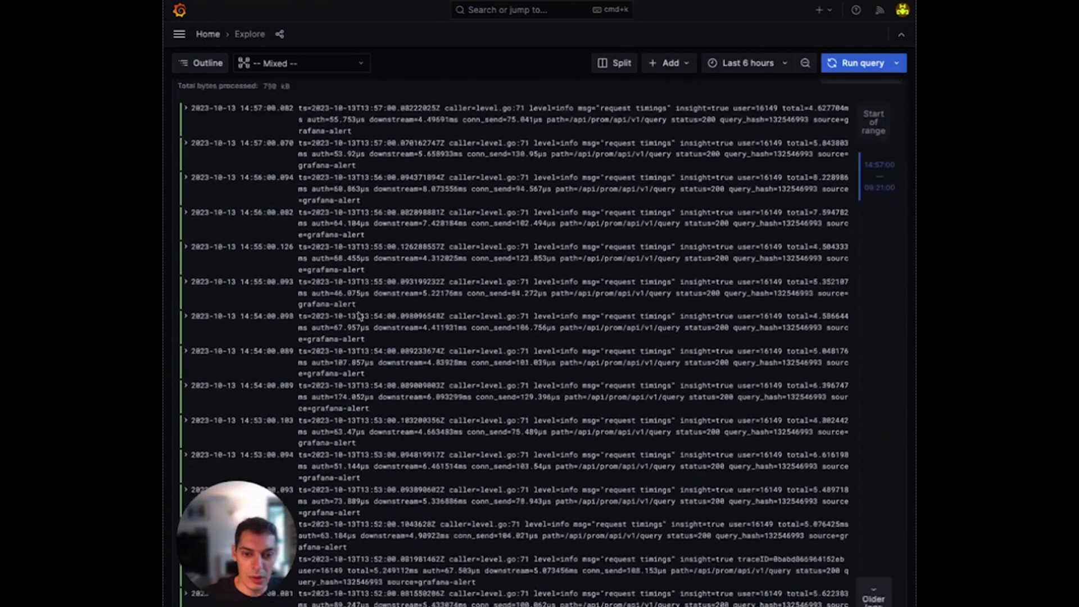
{"action": "scroll", "coordinate": [361, 316], "scroll_direction": "down", "scroll_amount": 4}
{"action": "scroll", "coordinate": [361, 316], "scroll_direction": "down", "scroll_amount": 4}
{"action": "scroll", "coordinate": [361, 316], "scroll_direction": "down", "scroll_amount": 4}
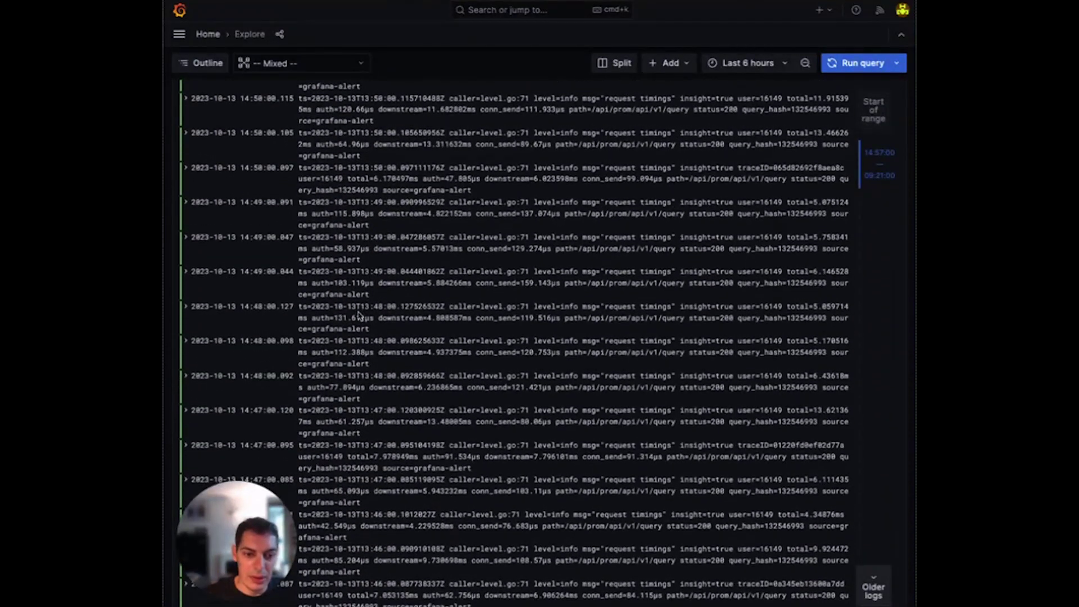
{"action": "scroll", "coordinate": [361, 317], "scroll_direction": "down", "scroll_amount": 3}
{"action": "scroll", "coordinate": [361, 316], "scroll_direction": "down", "scroll_amount": 3}
{"action": "scroll", "coordinate": [362, 317], "scroll_direction": "down", "scroll_amount": 3}
{"action": "scroll", "coordinate": [361, 316], "scroll_direction": "down", "scroll_amount": 4}
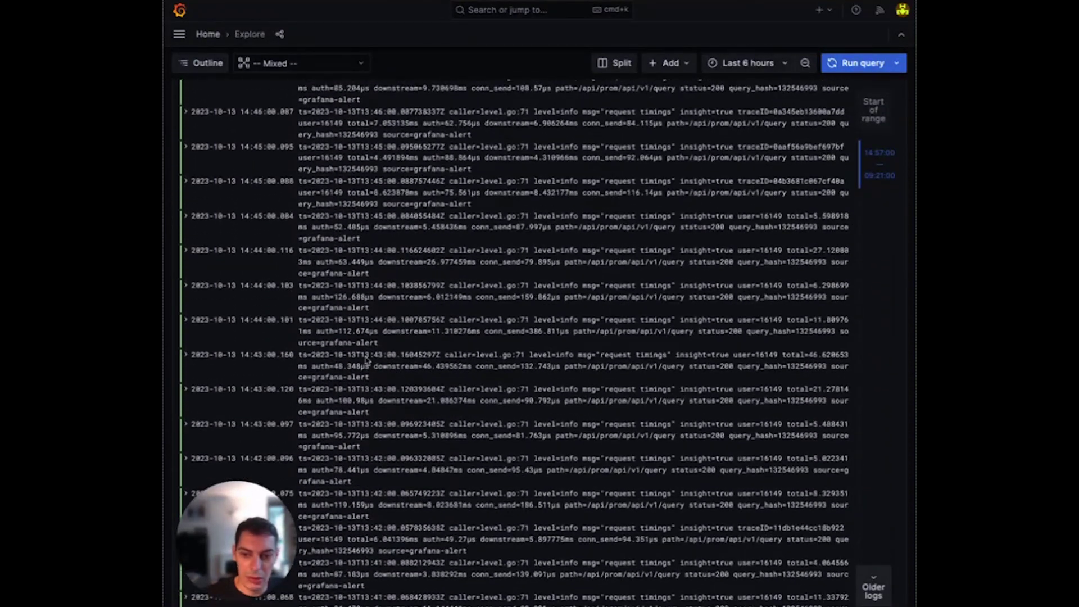
{"action": "scroll", "coordinate": [365, 337], "scroll_direction": "down", "scroll_amount": 4}
{"action": "scroll", "coordinate": [367, 354], "scroll_direction": "down", "scroll_amount": 4}
{"action": "scroll", "coordinate": [369, 361], "scroll_direction": "down", "scroll_amount": 4}
{"action": "scroll", "coordinate": [369, 361], "scroll_direction": "down", "scroll_amount": 4}
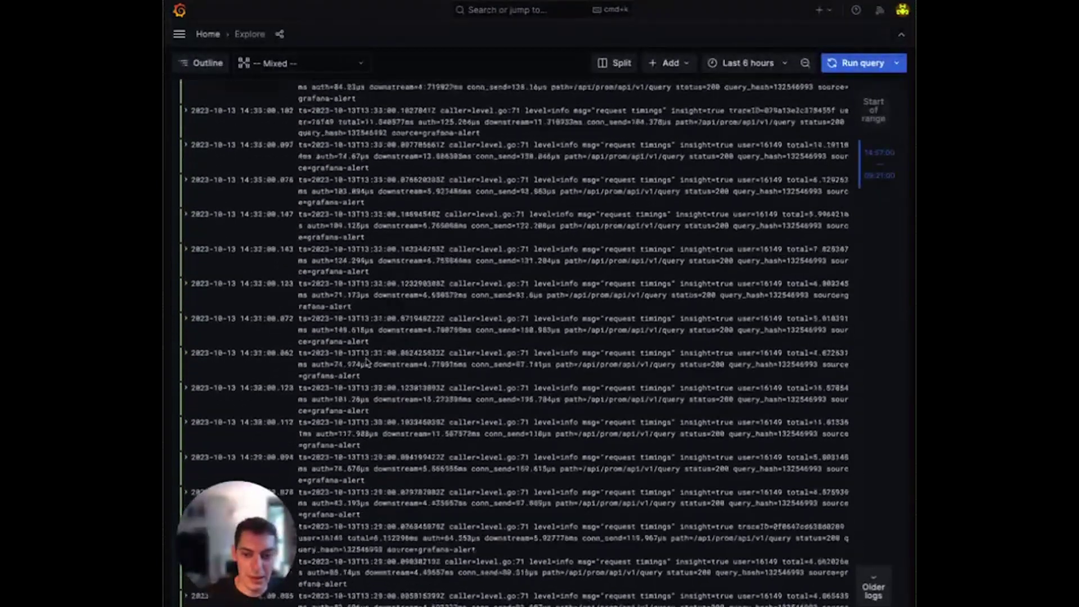
{"action": "scroll", "coordinate": [369, 361], "scroll_direction": "down", "scroll_amount": 4}
{"action": "scroll", "coordinate": [369, 361], "scroll_direction": "down", "scroll_amount": 4}
{"action": "scroll", "coordinate": [366, 361], "scroll_direction": "up", "scroll_amount": 3}
{"action": "scroll", "coordinate": [365, 361], "scroll_direction": "up", "scroll_amount": 3}
{"action": "scroll", "coordinate": [365, 355], "scroll_direction": "up", "scroll_amount": 3}
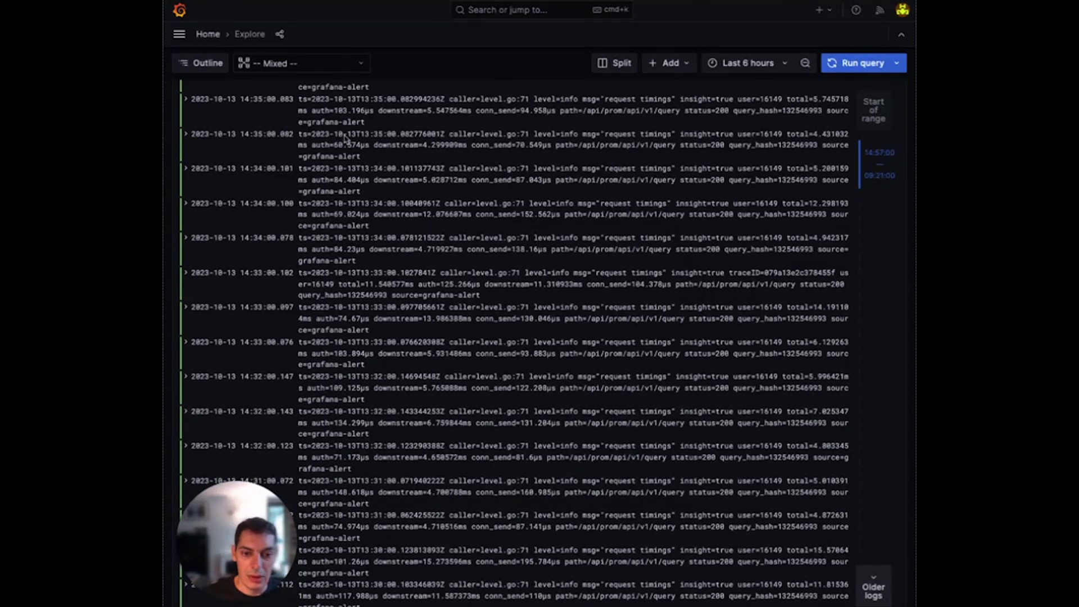
- Use the content outline to visit Queries, Graph, Raw Prometheus and Logs, ending on Queries
{"action": "left_click", "coordinate": [205, 64]}
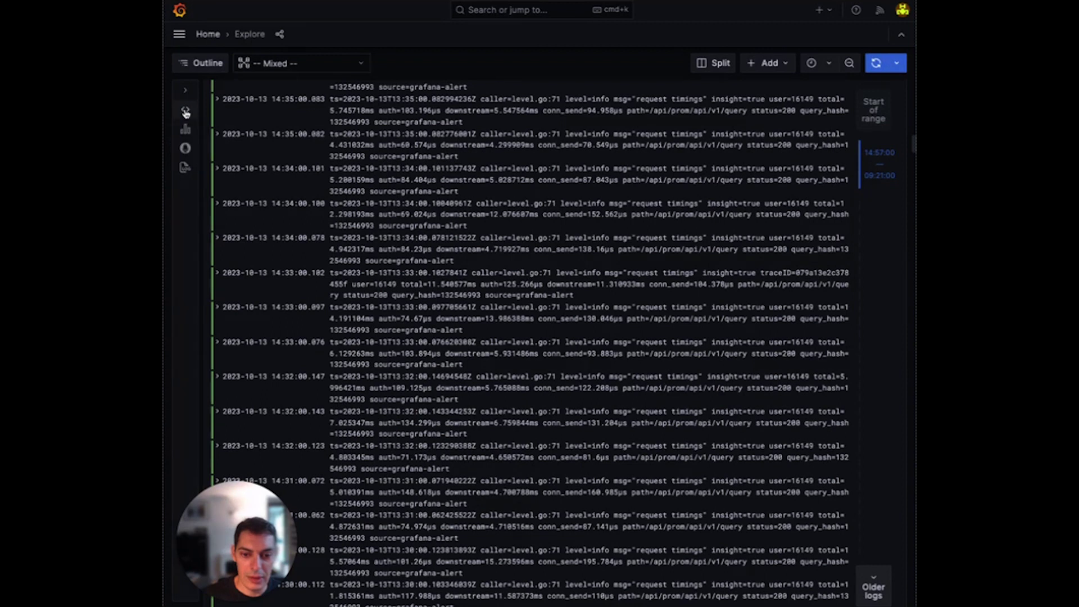
{"action": "left_click", "coordinate": [186, 112]}
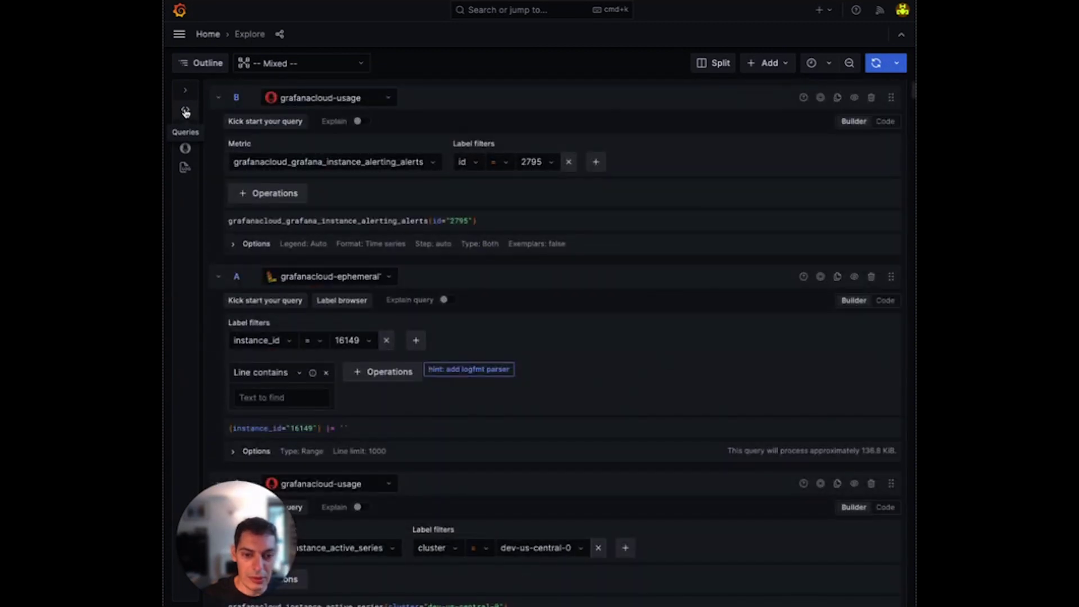
{"action": "left_click", "coordinate": [186, 132]}
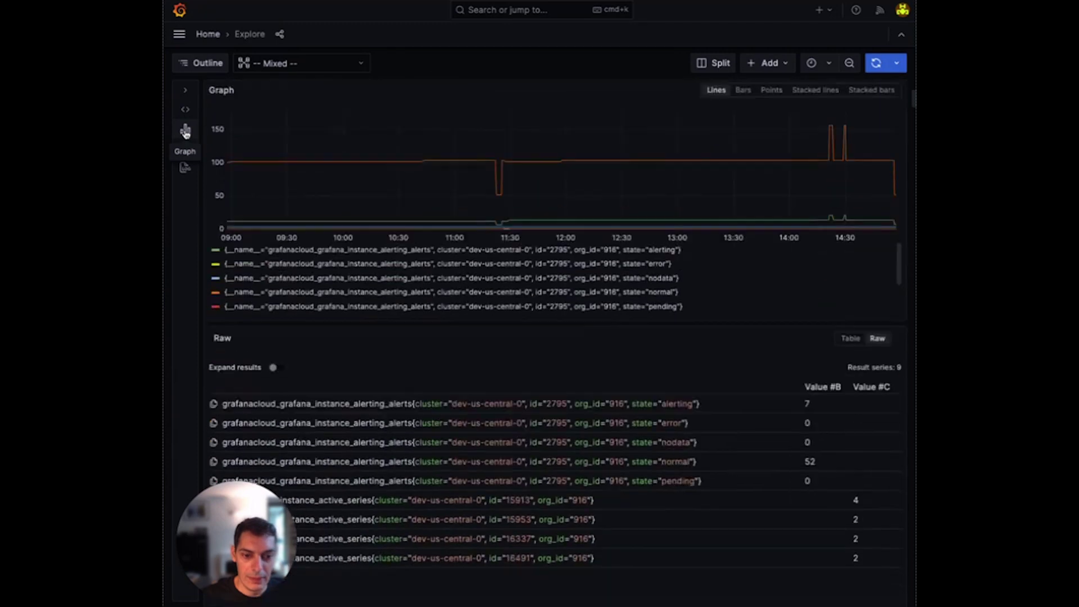
{"action": "left_click", "coordinate": [186, 151]}
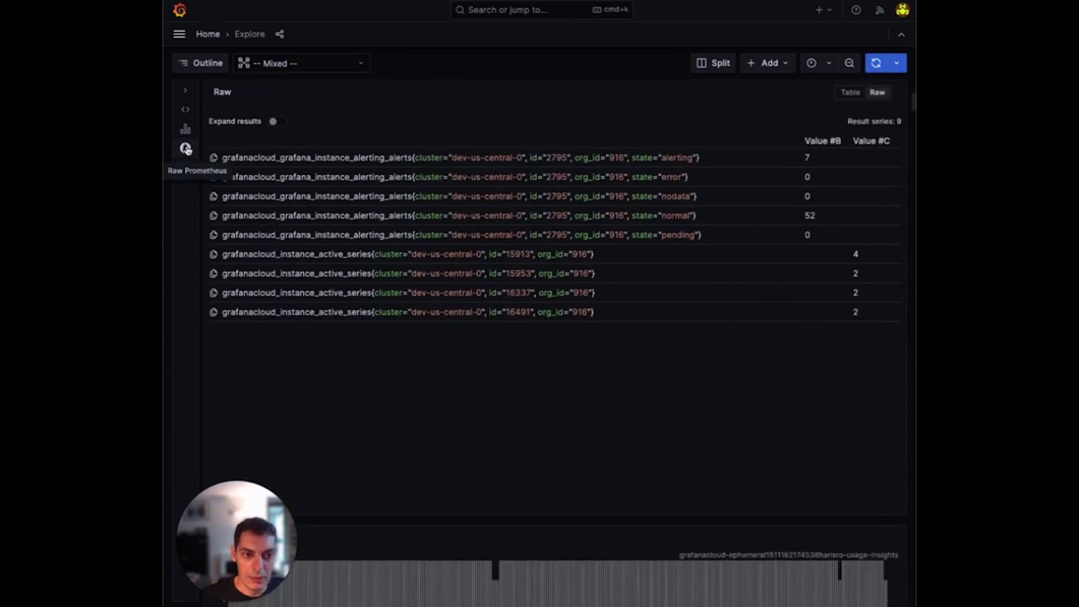
{"action": "left_click", "coordinate": [185, 171]}
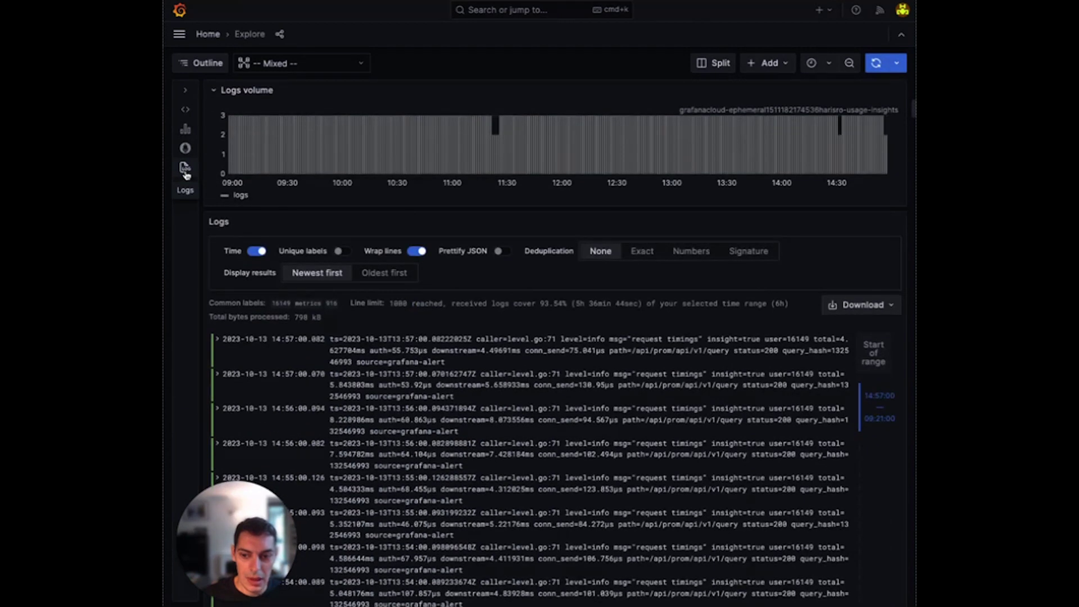
{"action": "left_click", "coordinate": [186, 110]}
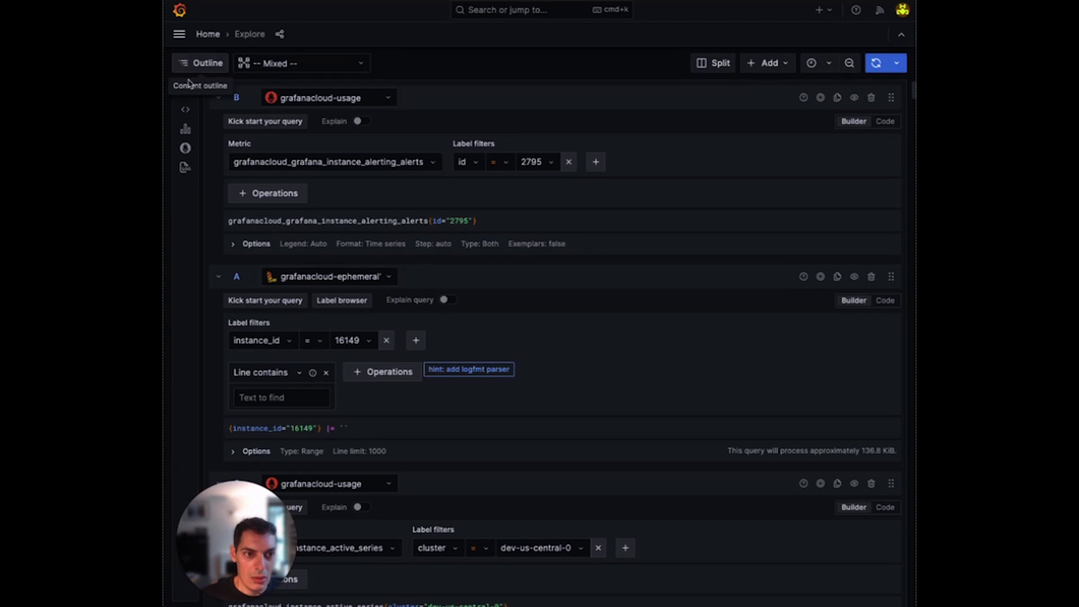
- Expand the outline, split Explore into two panes, and open the right pane's outline
{"action": "left_click", "coordinate": [185, 91]}
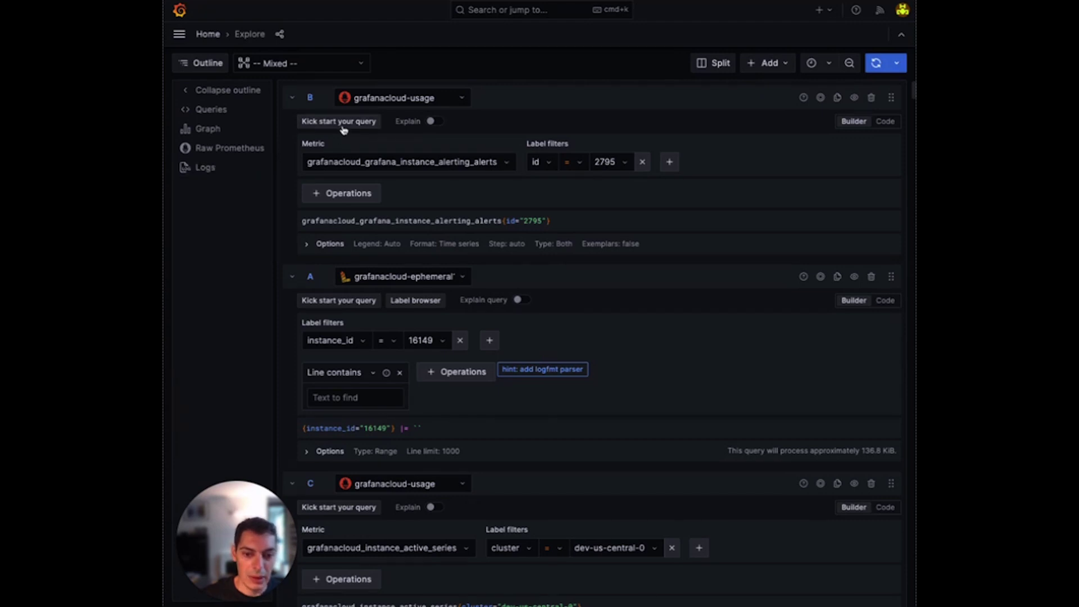
{"action": "left_click", "coordinate": [709, 63]}
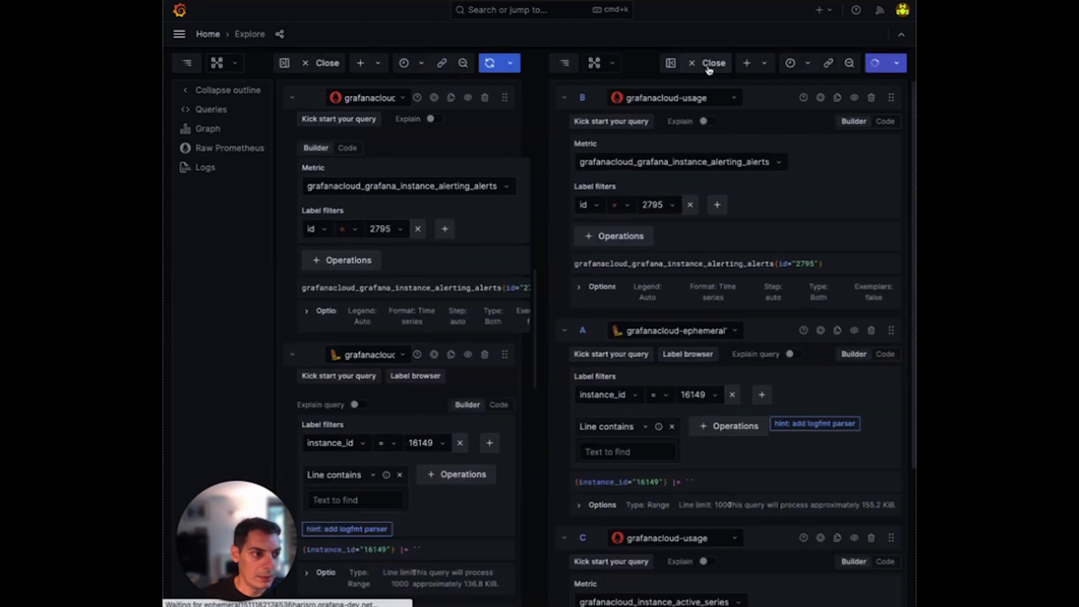
{"action": "left_click", "coordinate": [565, 63]}
{"action": "left_click", "coordinate": [564, 92]}
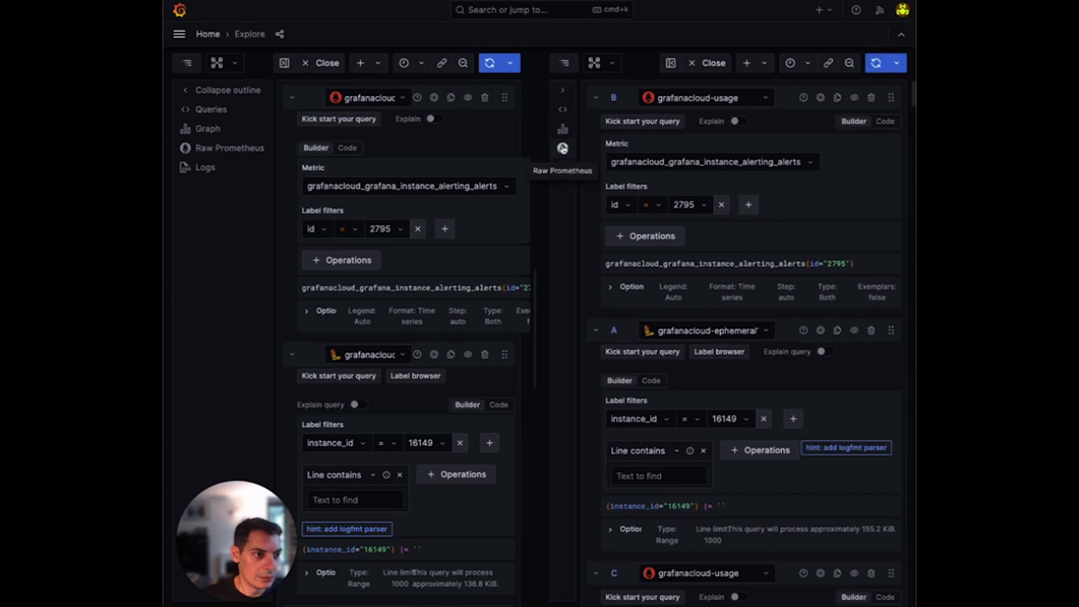
- Jump the right pane to its Graph and back to Queries, then collapse both outlines and close the split
{"action": "left_click", "coordinate": [563, 133]}
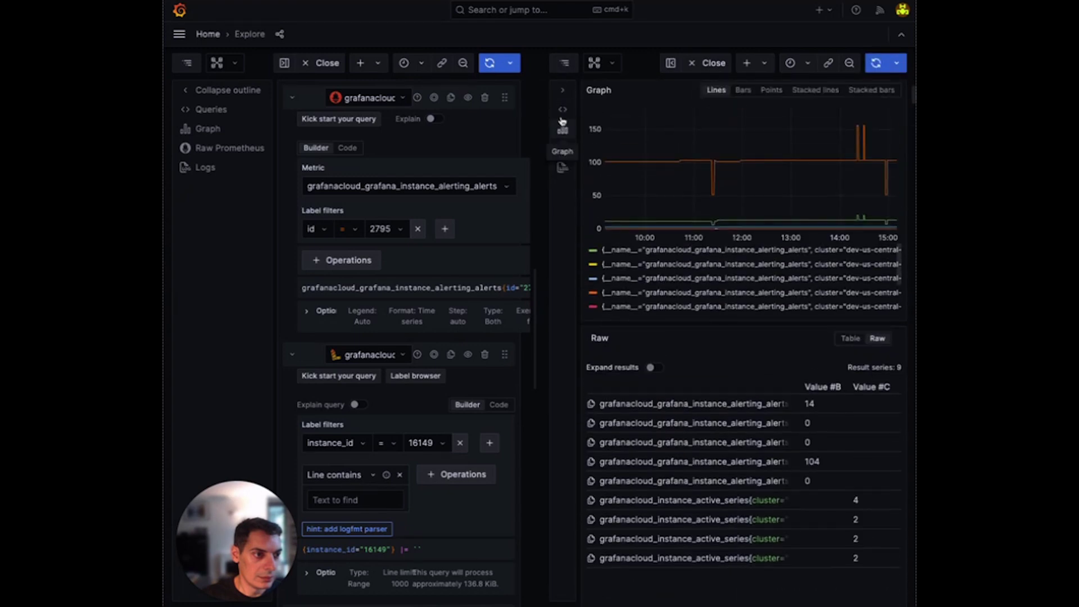
{"action": "left_click", "coordinate": [563, 110]}
{"action": "left_click", "coordinate": [562, 91]}
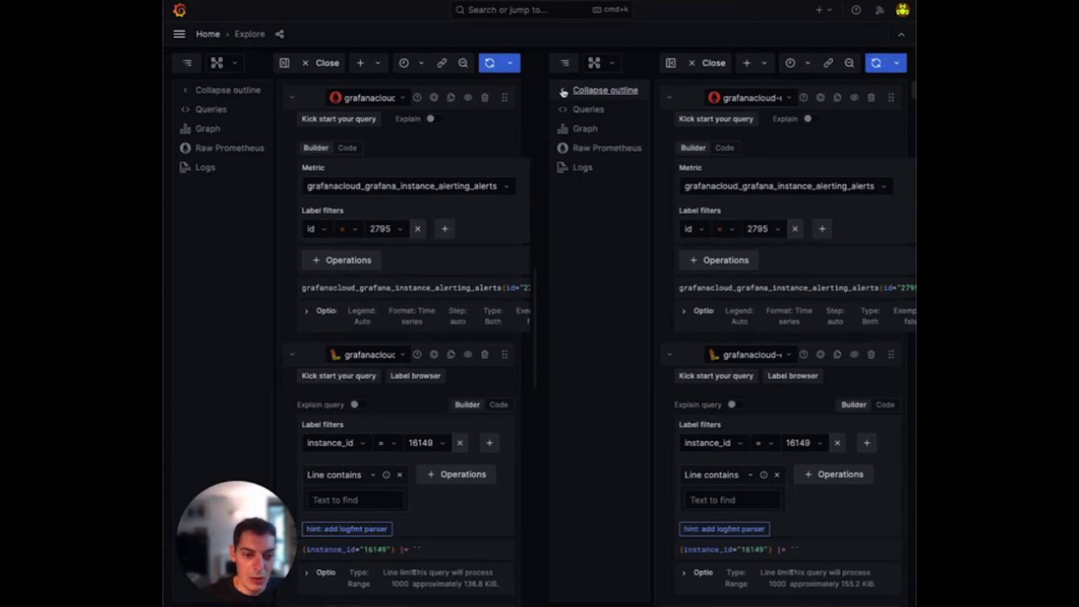
{"action": "left_click", "coordinate": [567, 63]}
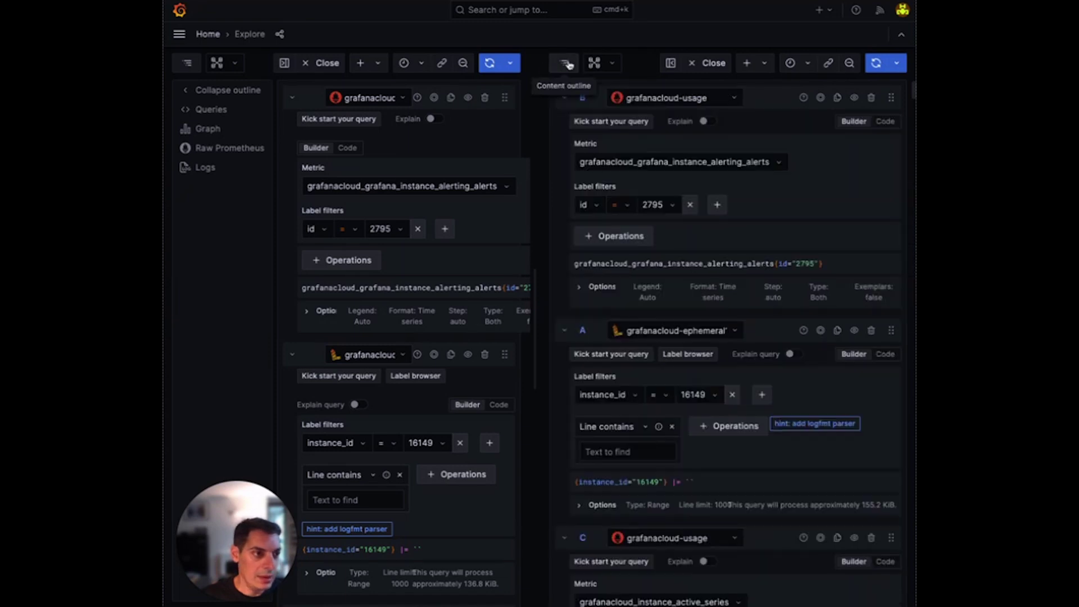
{"action": "left_click", "coordinate": [188, 63]}
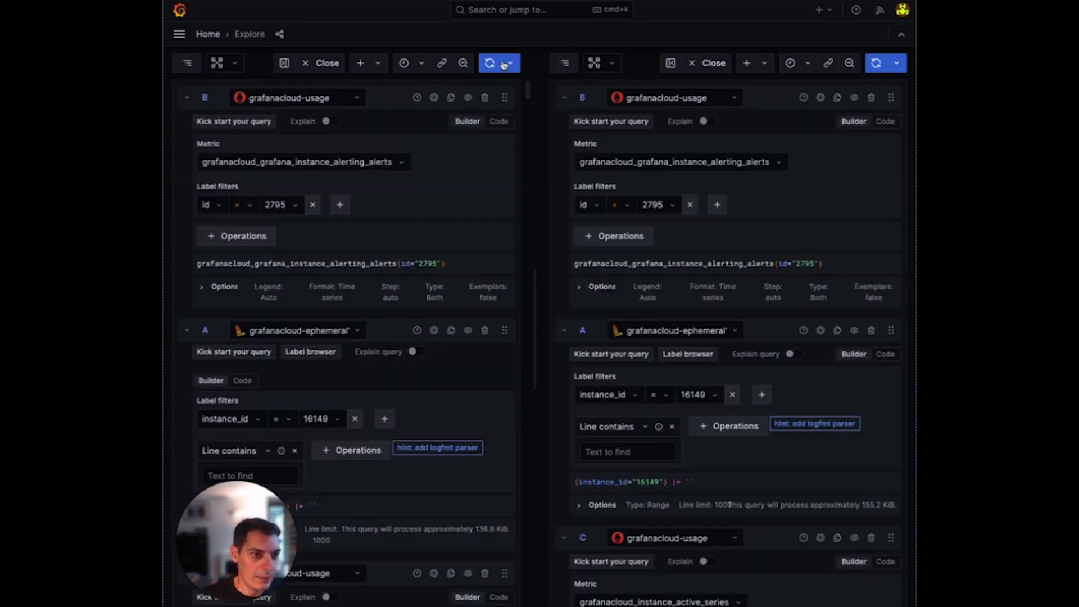
{"action": "left_click", "coordinate": [707, 63]}
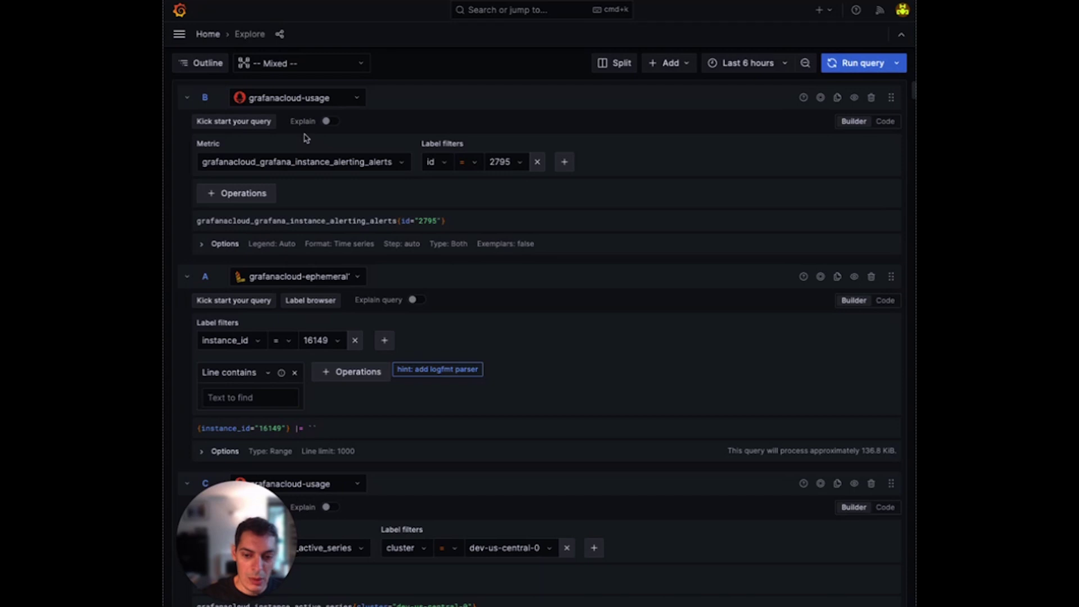
- Reopen the content outline sidebar in the single Explore pane
{"action": "left_click", "coordinate": [199, 71]}
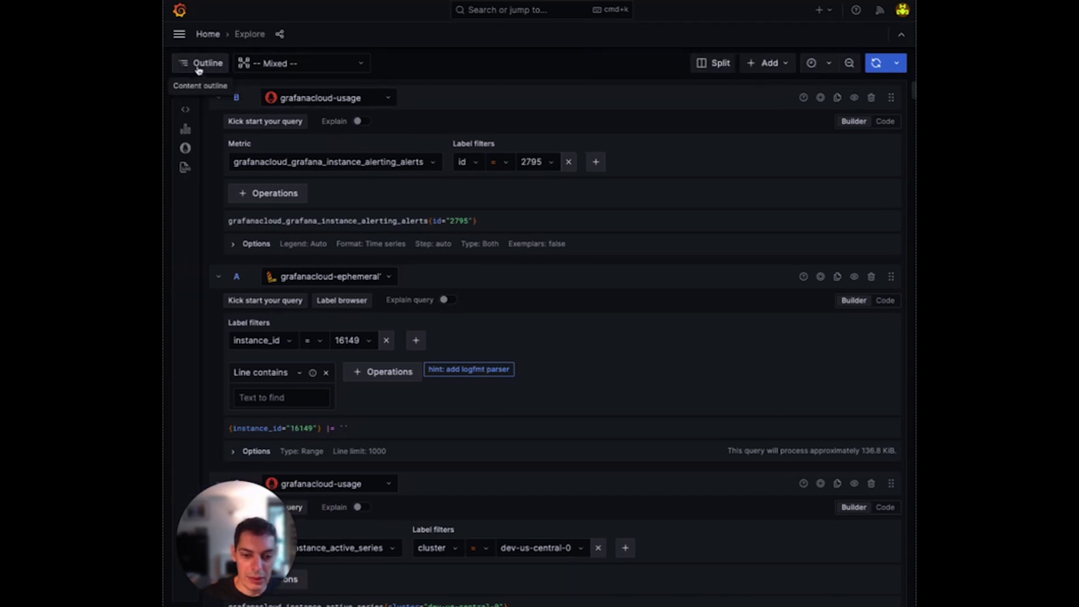